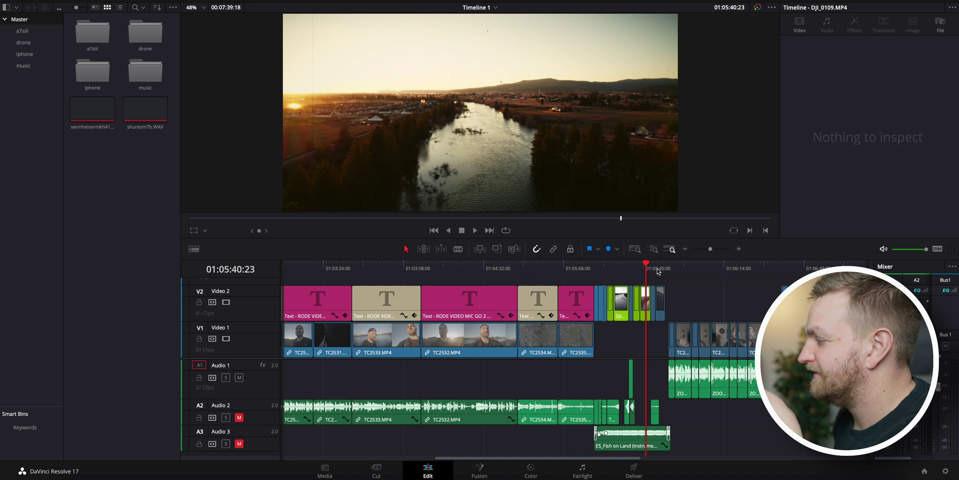
Step: Play through the skateboarder sunset clip on the timeline, then switch to the Color page
{"action": "key", "text": "space"}
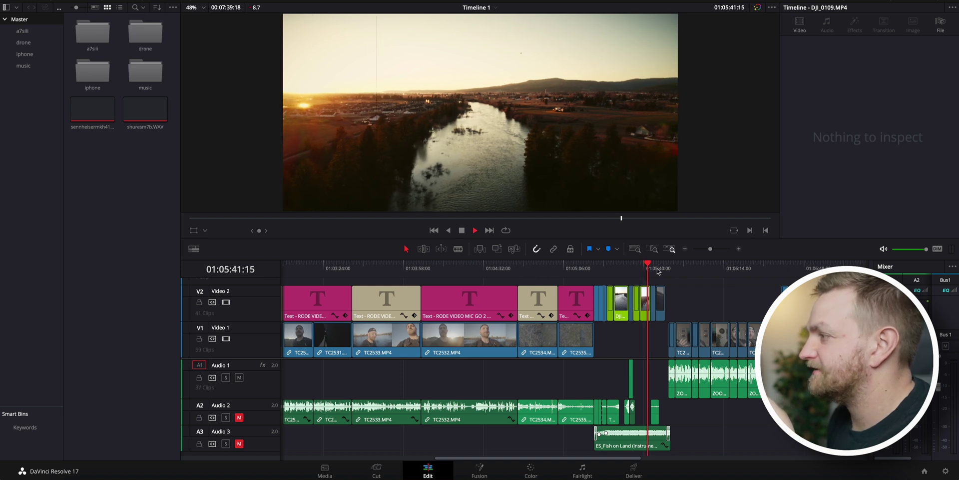
{"action": "key", "text": "space"}
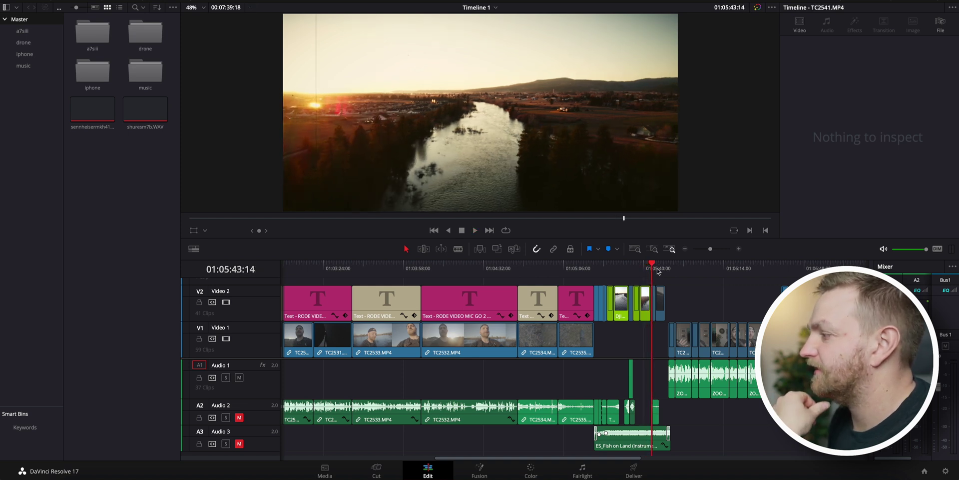
{"action": "key", "text": "space"}
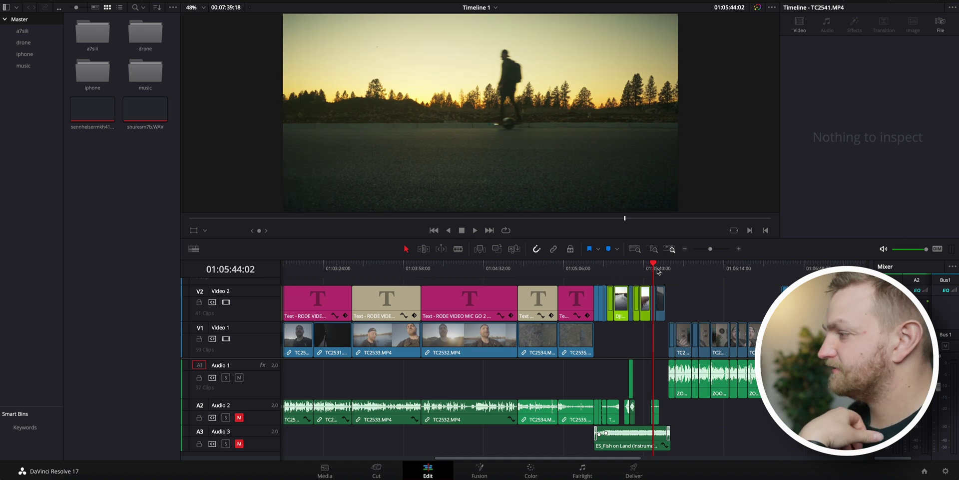
{"action": "key", "text": "space"}
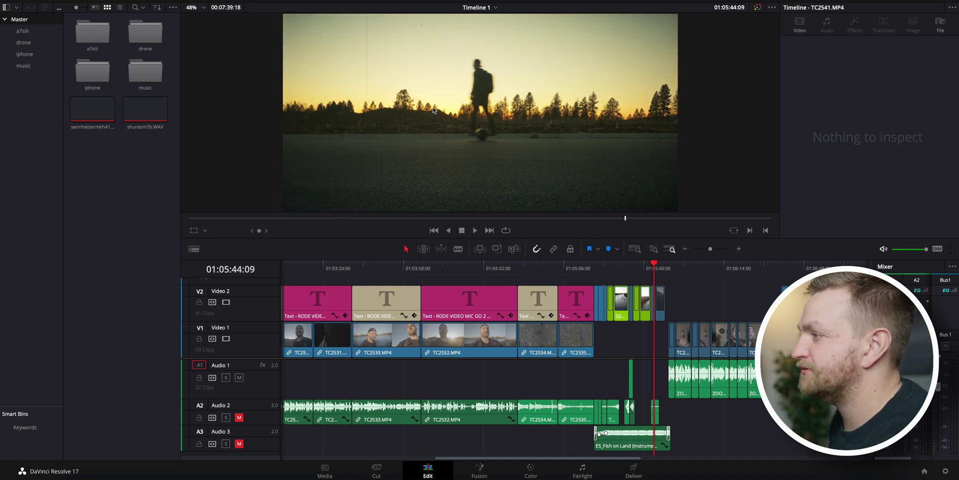
{"action": "left_click", "coordinate": [525, 475]}
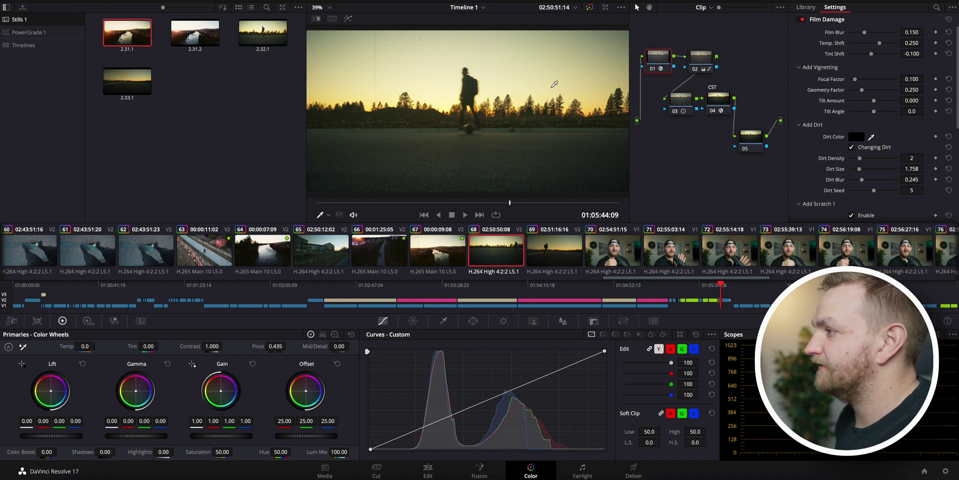
Step: Compare node 01 with Film Damage toggled off and on, then delete the Film Damage effect
{"action": "left_click", "coordinate": [653, 72]}
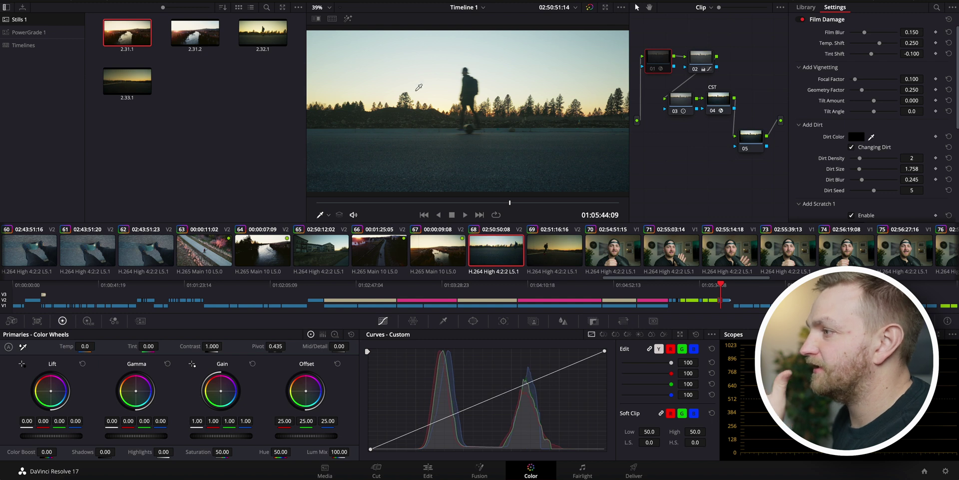
{"action": "left_click", "coordinate": [654, 71]}
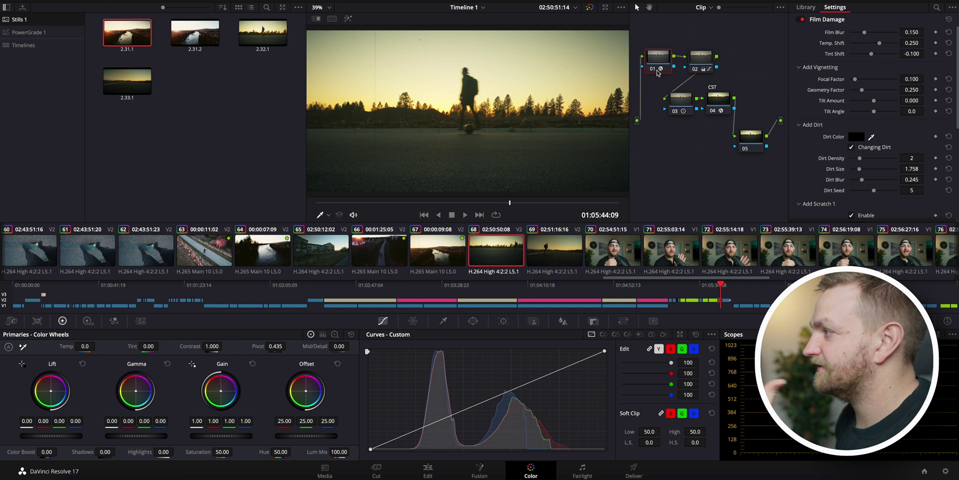
{"action": "scroll", "coordinate": [873, 149], "scroll_direction": "down", "scroll_amount": 5}
{"action": "scroll", "coordinate": [874, 149], "scroll_direction": "up", "scroll_amount": 5}
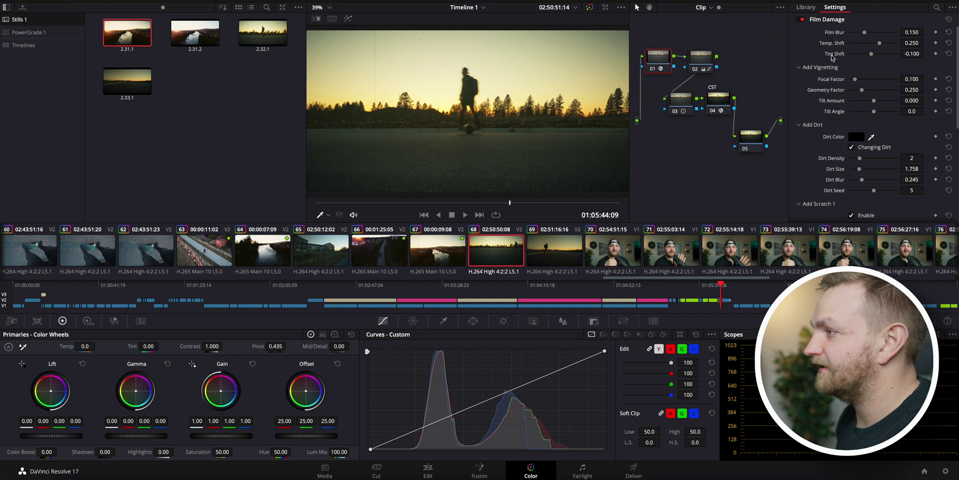
{"action": "left_click", "coordinate": [882, 16]}
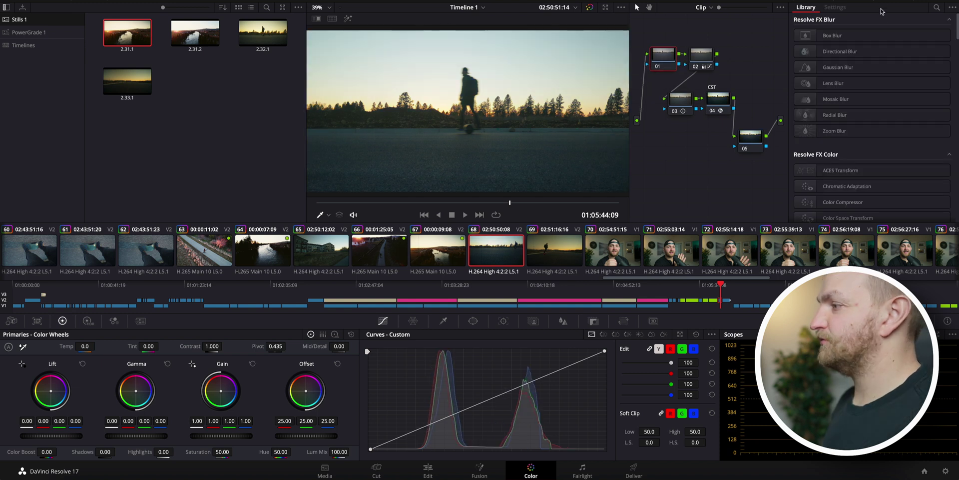
{"action": "left_click", "coordinate": [937, 7]}
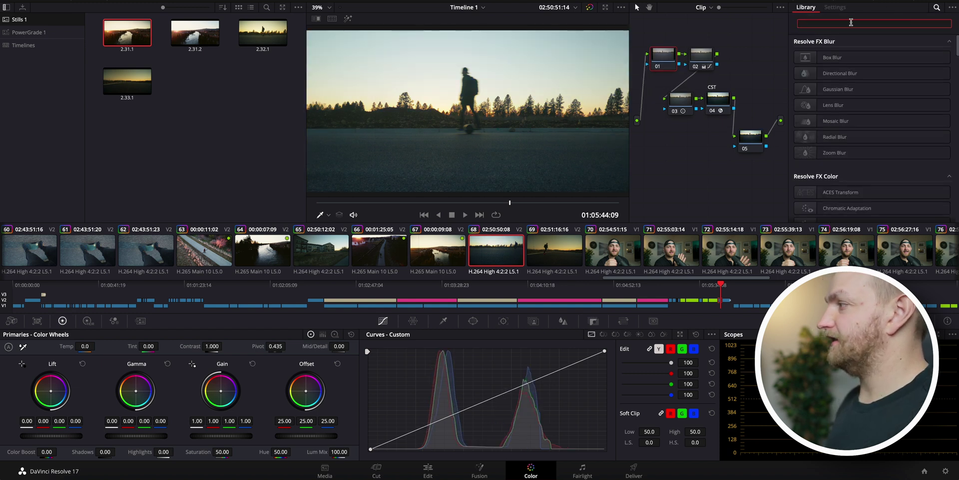
Step: Apply Film Grain from a 'film' search to node 01, lower its opacity, and enable Grain Only
{"action": "type", "text": "film"}
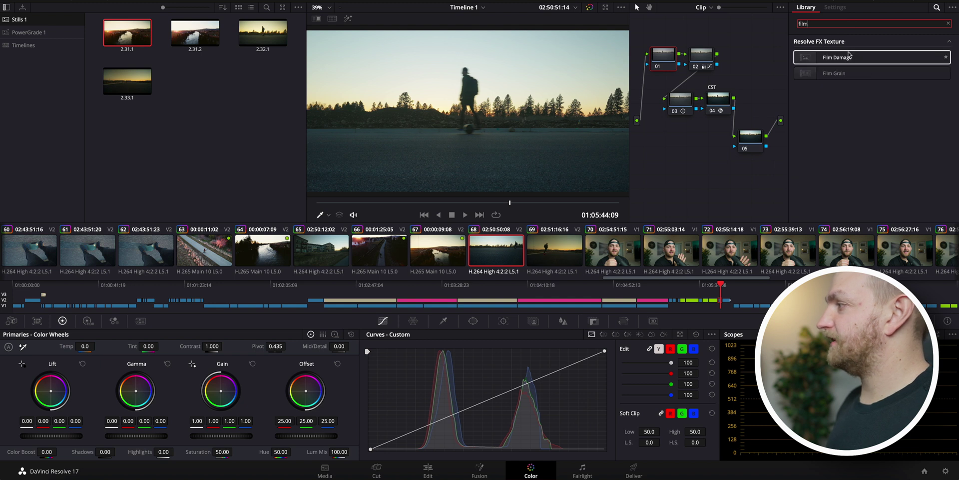
{"action": "left_click_drag", "start_coordinate": [834, 73], "coordinate": [681, 60]}
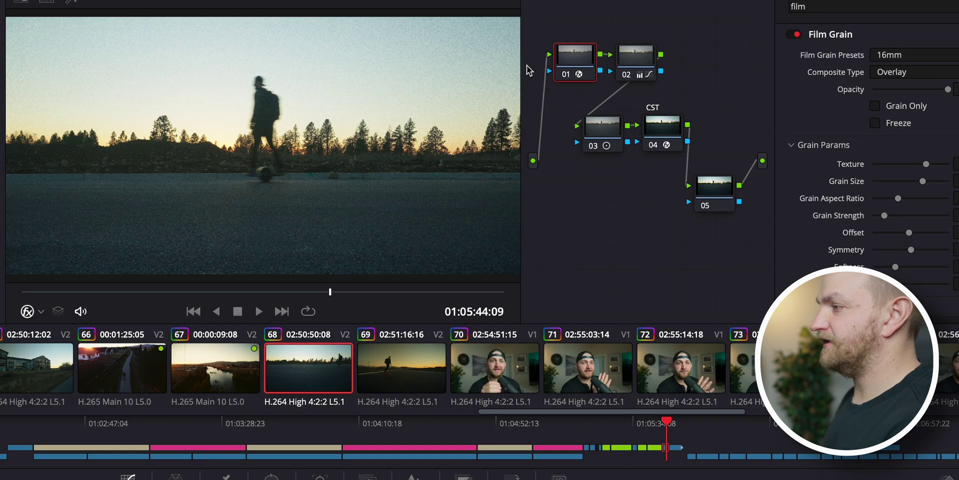
{"action": "left_click_drag", "start_coordinate": [948, 89], "coordinate": [903, 89]}
{"action": "left_click", "coordinate": [875, 106]}
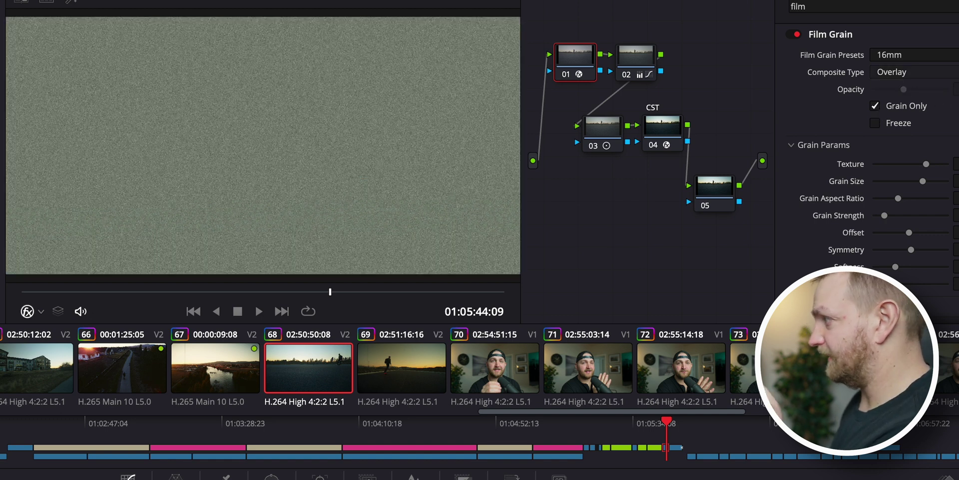
{"action": "left_click", "coordinate": [936, 55]}
{"action": "scroll", "coordinate": [890, 136], "scroll_direction": "down", "scroll_amount": 2}
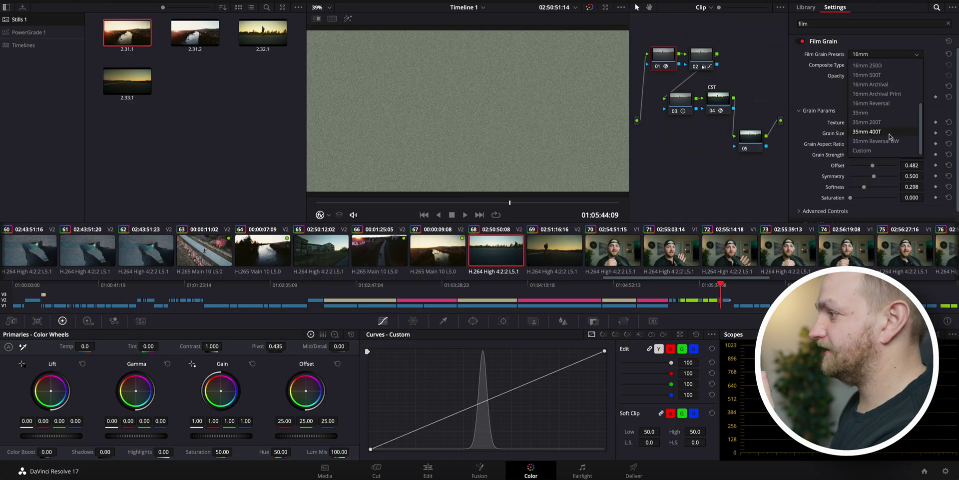
Step: Try the 35mm 200T, 8mm and 16mm grain presets, keep 16mm, disable Grain Only, and nudge opacity up
{"action": "left_click", "coordinate": [883, 122]}
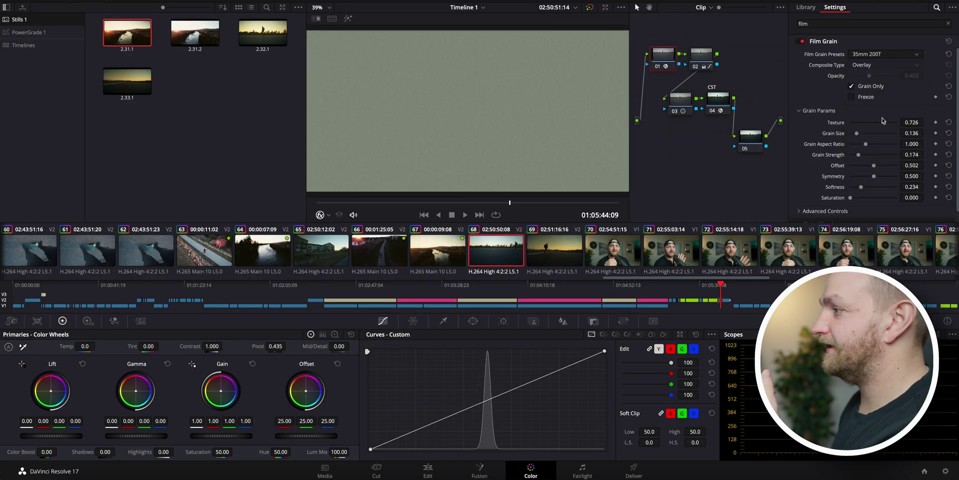
{"action": "left_click", "coordinate": [868, 59]}
{"action": "scroll", "coordinate": [870, 66], "scroll_direction": "up", "scroll_amount": 4}
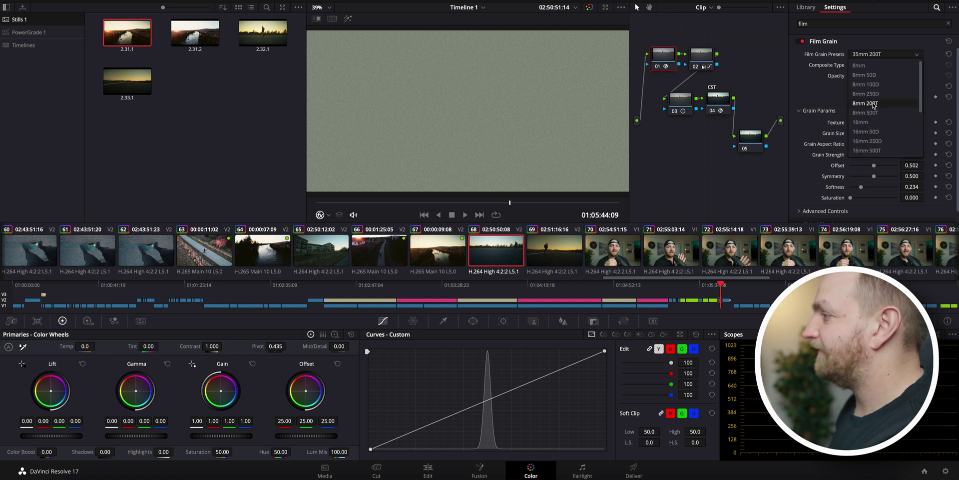
{"action": "left_click", "coordinate": [872, 66]}
{"action": "left_click", "coordinate": [882, 55]}
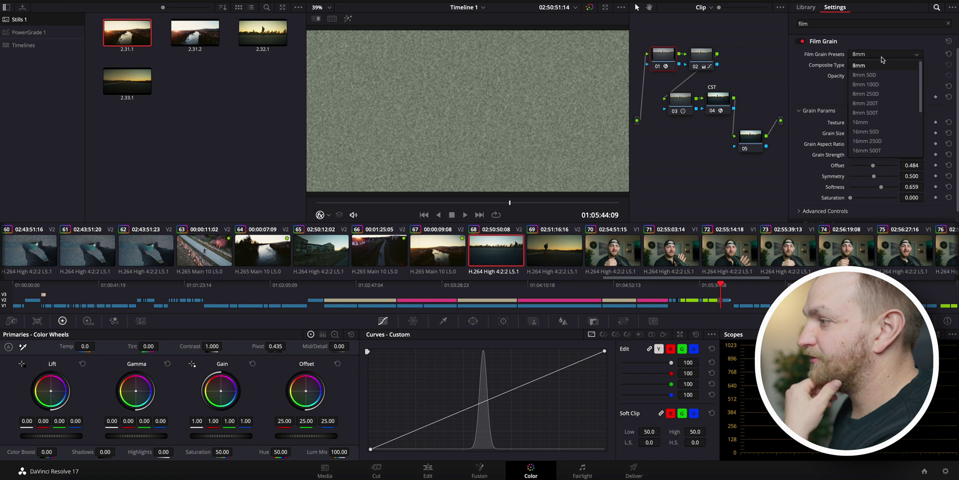
{"action": "left_click", "coordinate": [885, 123]}
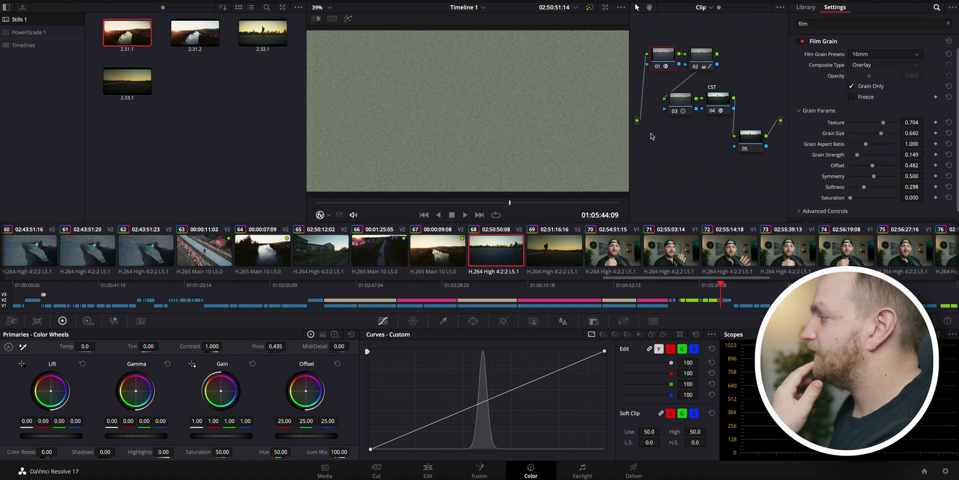
{"action": "left_click", "coordinate": [853, 86]}
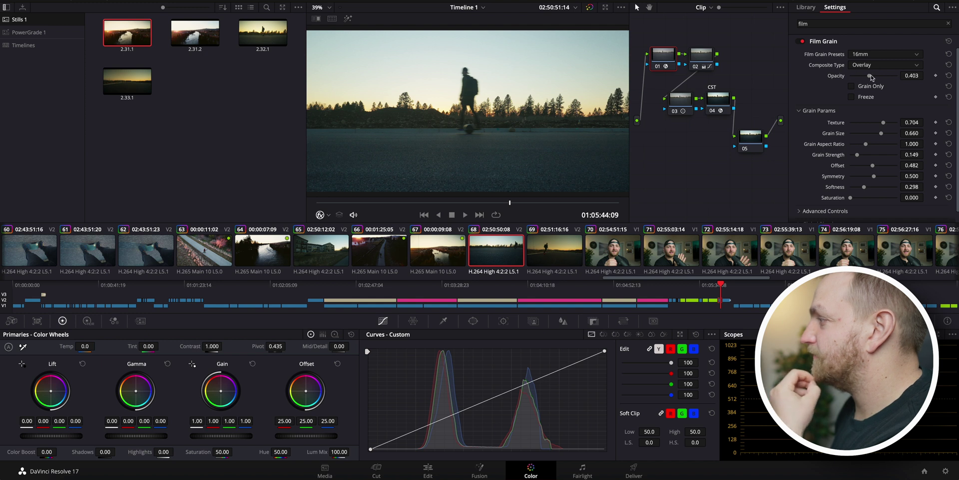
{"action": "left_click_drag", "start_coordinate": [872, 77], "coordinate": [874, 78]}
Step: Set Film Grain opacity to 0.500 and its Global Blend to 1.000
{"action": "scroll", "coordinate": [857, 158], "scroll_direction": "down", "scroll_amount": 1}
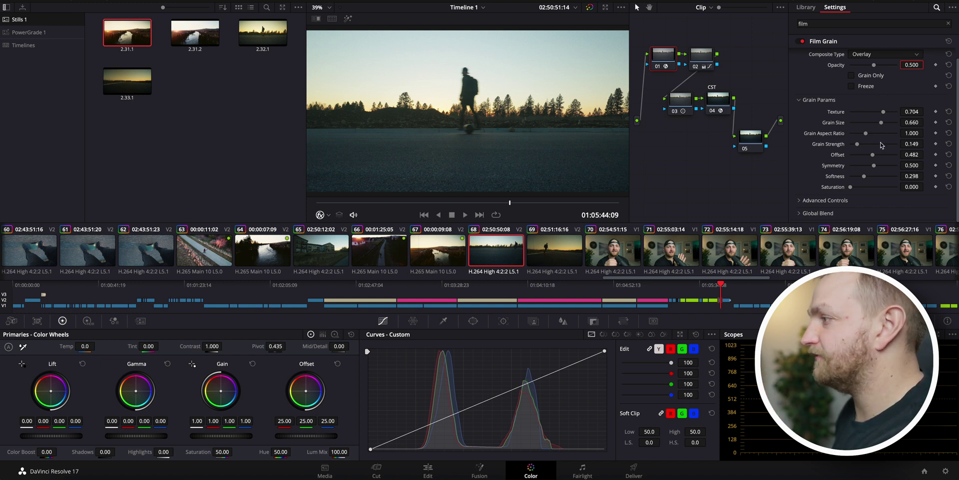
{"action": "scroll", "coordinate": [882, 155], "scroll_direction": "down", "scroll_amount": 1}
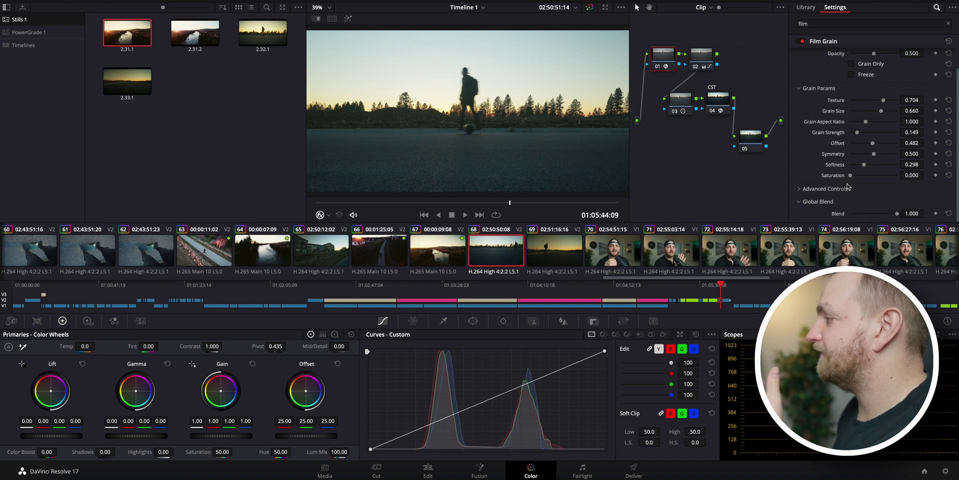
{"action": "left_click_drag", "start_coordinate": [896, 216], "coordinate": [902, 216]}
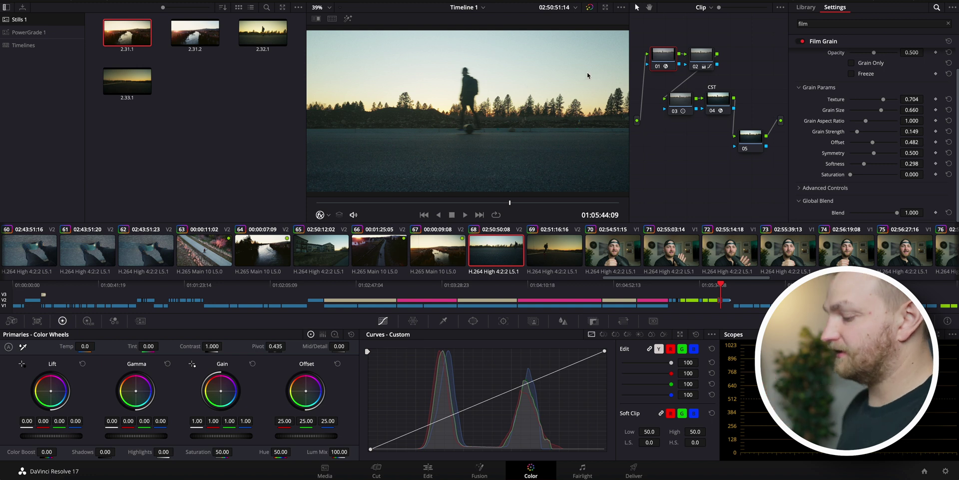
{"action": "left_click", "coordinate": [814, 26]}
Step: Search the library for 'film' and apply Film Damage to node 02
{"action": "key", "text": "BackSpace"}
{"action": "key", "text": "BackSpace"}
{"action": "key", "text": "BackSpace"}
{"action": "key", "text": "BackSpace"}
{"action": "type", "text": "film"}
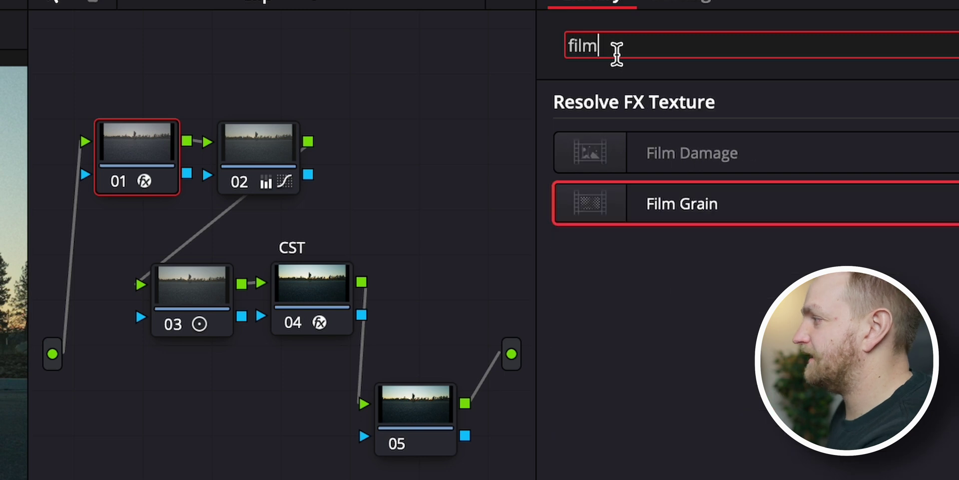
{"action": "left_click_drag", "start_coordinate": [743, 167], "coordinate": [150, 163]}
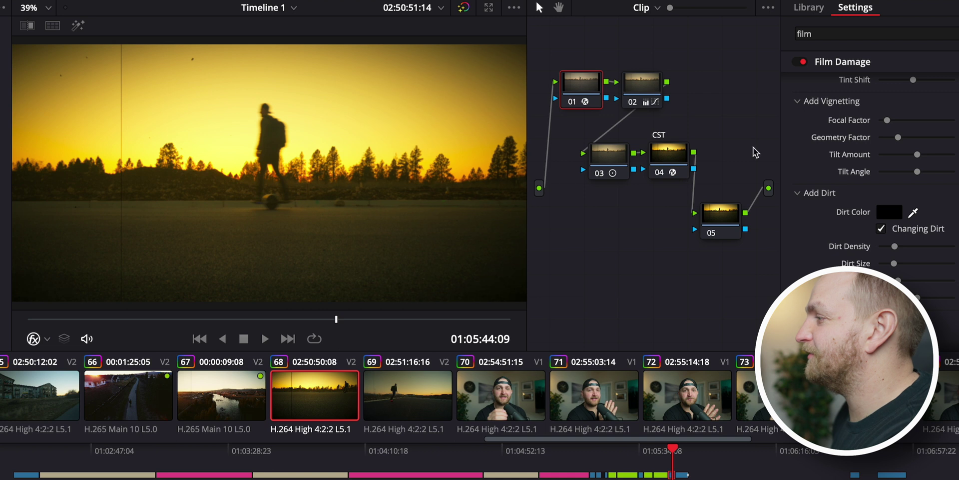
Step: Raise Film Damage's Film Blur to 0.500 and Temp. Shift to 1.000
{"action": "scroll", "coordinate": [895, 177], "scroll_direction": "up", "scroll_amount": 2}
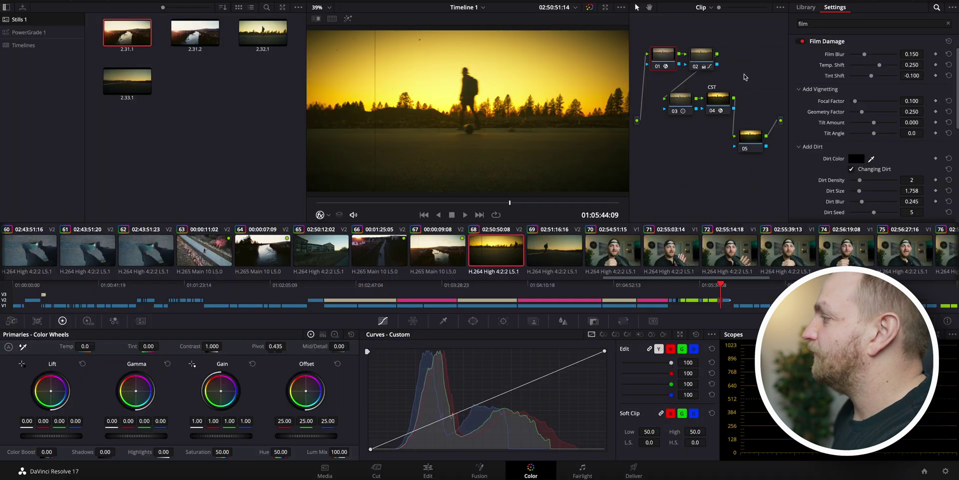
{"action": "left_click_drag", "start_coordinate": [864, 58], "coordinate": [904, 59]}
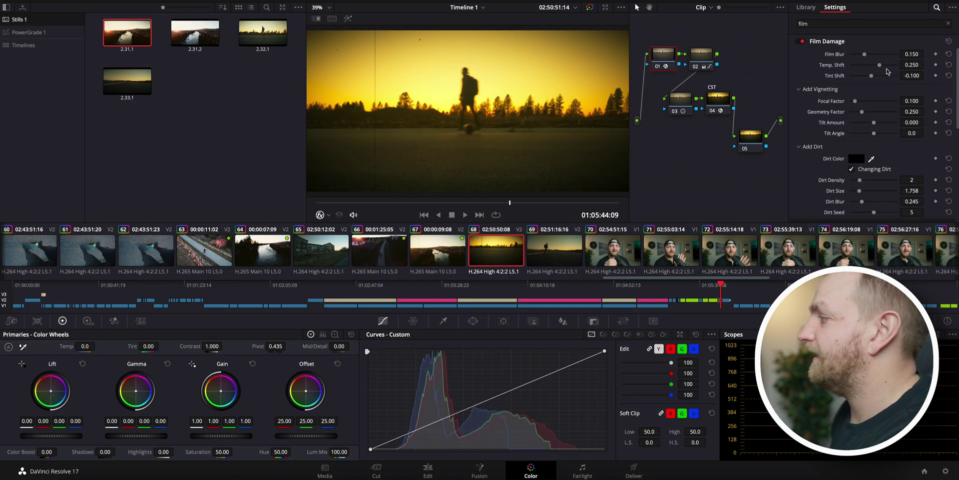
{"action": "left_click_drag", "start_coordinate": [882, 67], "coordinate": [958, 79]}
Step: Undo and redo the last change, then blend the Film Damage effect down to about 0.386
{"action": "key", "text": "ctrl+z"}
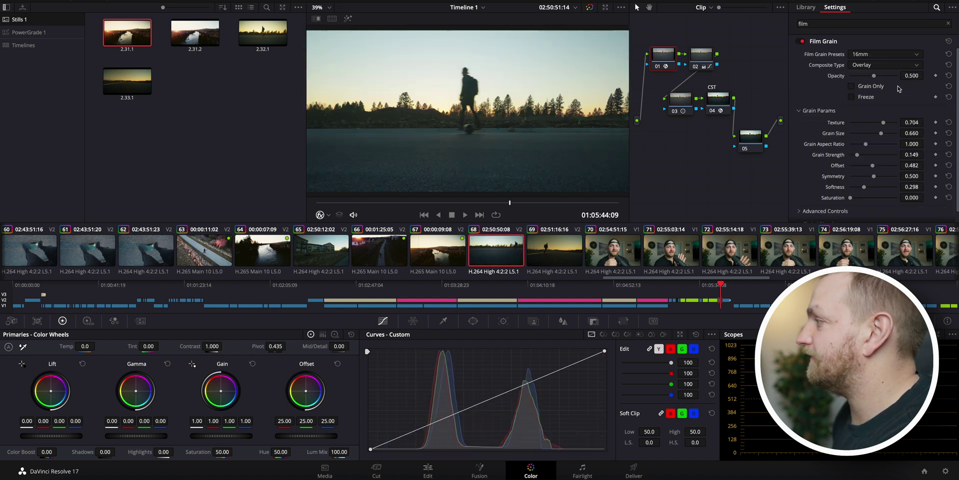
{"action": "key", "text": "ctrl+z"}
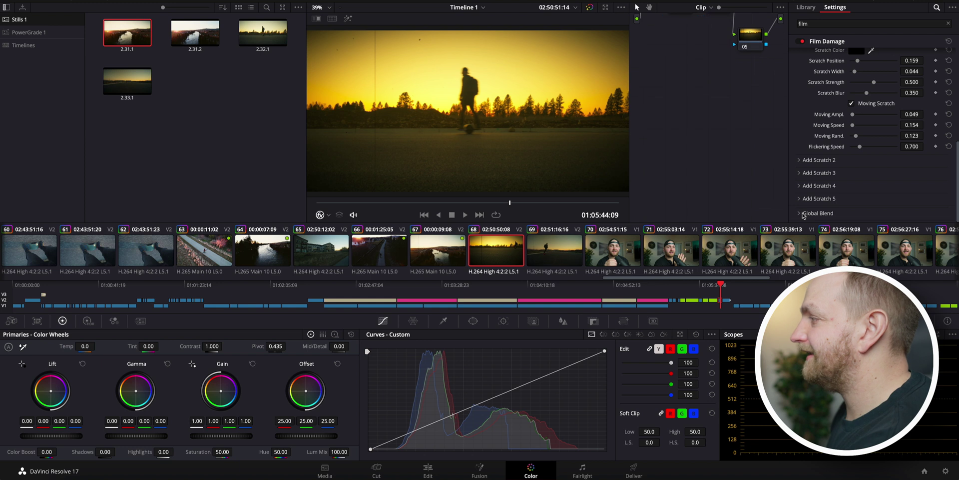
{"action": "scroll", "coordinate": [841, 215], "scroll_direction": "down", "scroll_amount": 1}
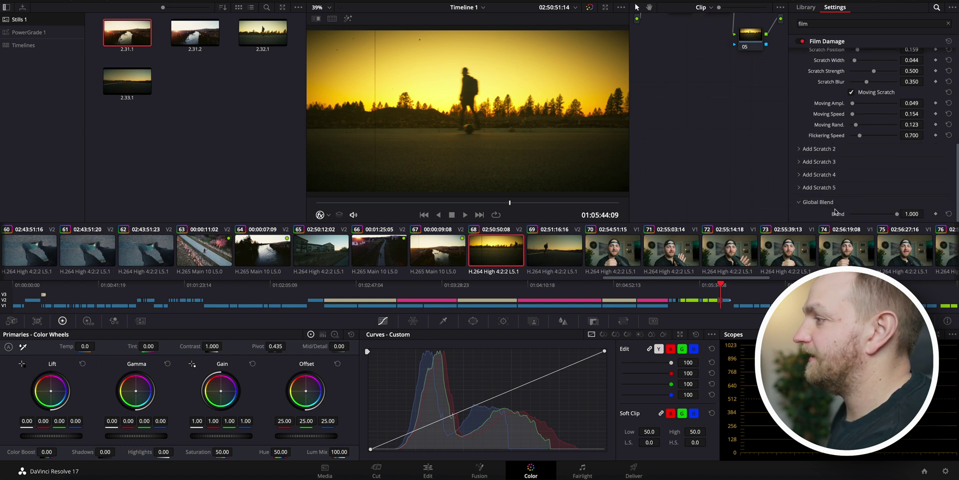
{"action": "left_click_drag", "start_coordinate": [898, 214], "coordinate": [871, 214]}
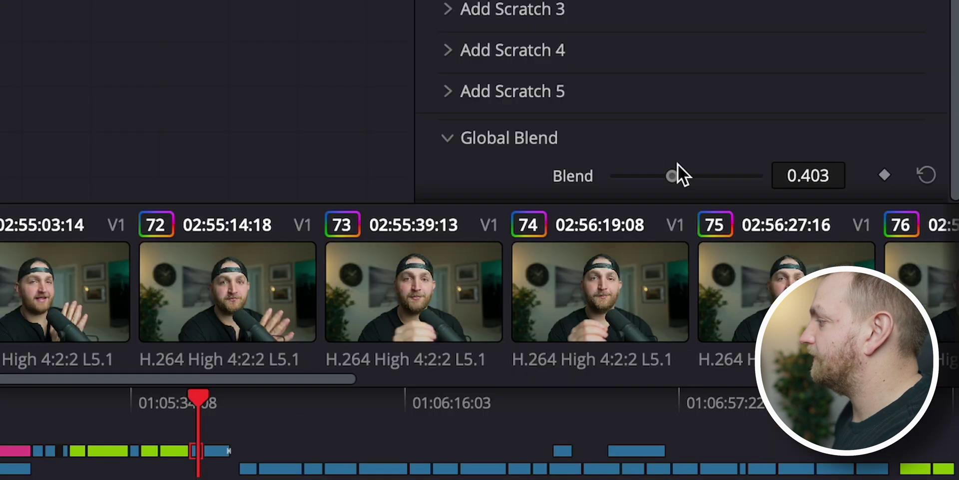
{"action": "left_click_drag", "start_coordinate": [678, 164], "coordinate": [676, 163]}
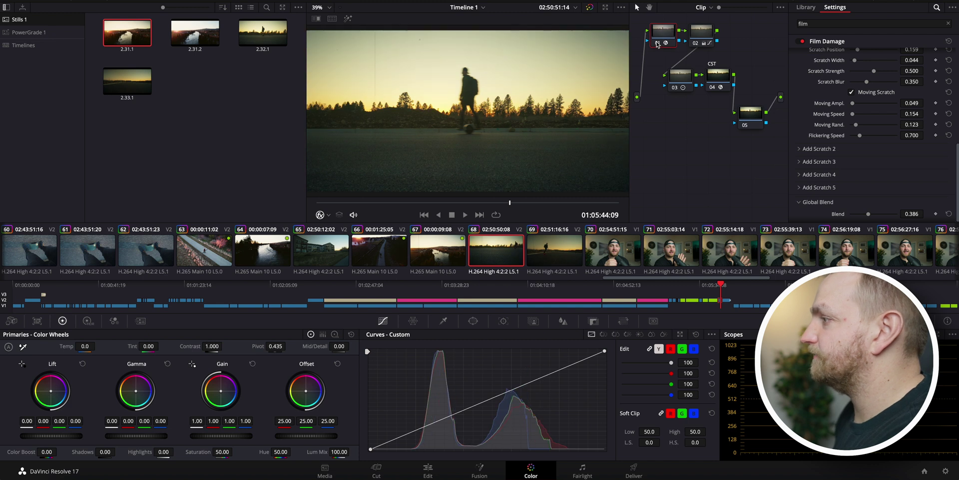
Step: Select clip 69 and toggle node 01 off and on to compare its grade
{"action": "left_click", "coordinate": [578, 253]}
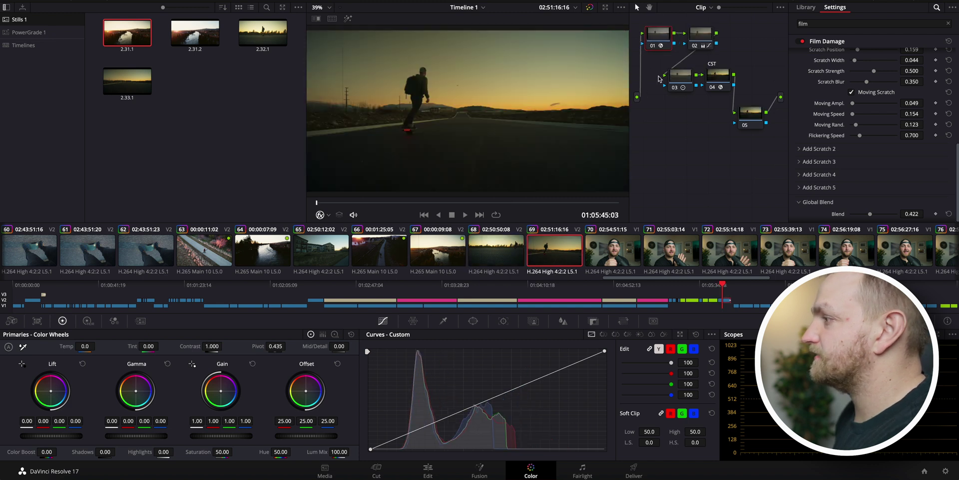
{"action": "left_click", "coordinate": [651, 46]}
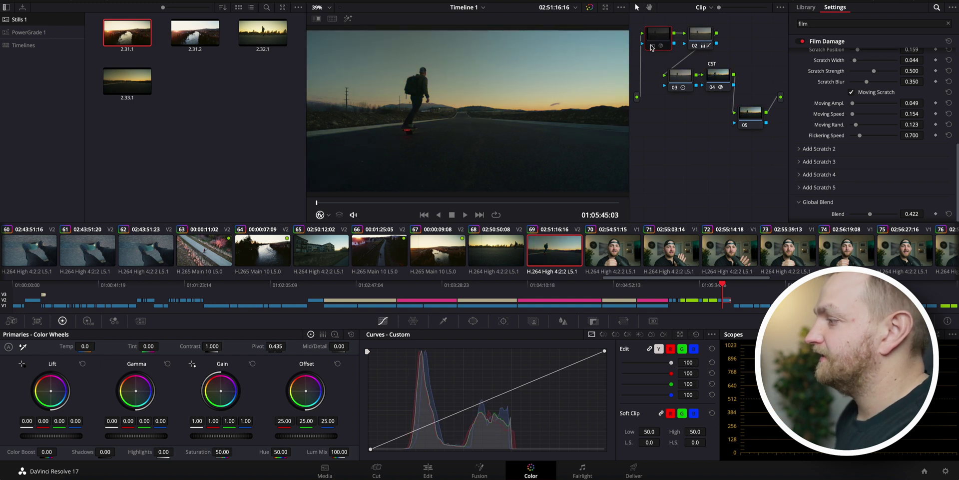
{"action": "left_click", "coordinate": [651, 46]}
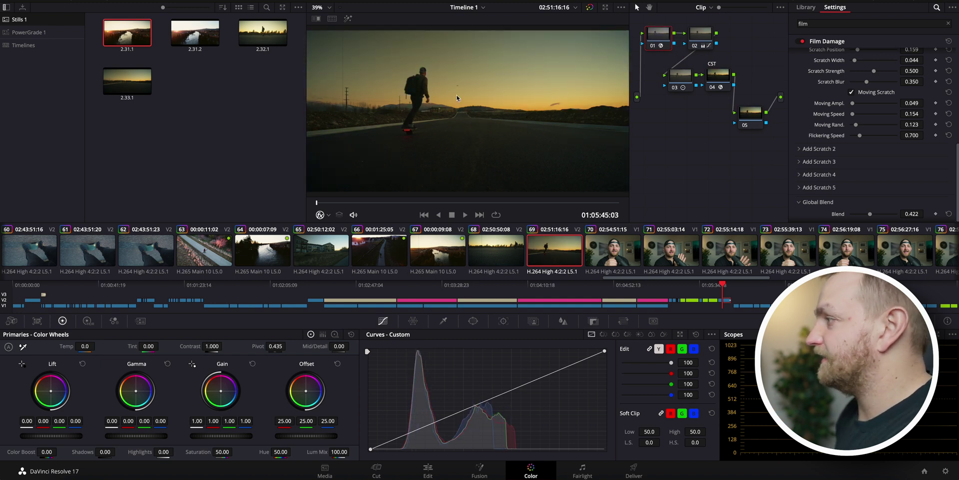